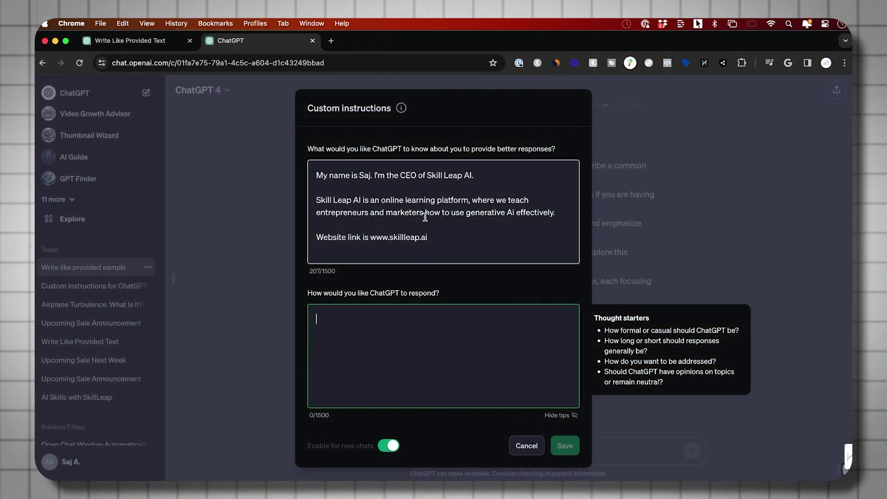
In Custom instructions, click into the 'What would you like ChatGPT to know about you' box
left_click(425, 213)
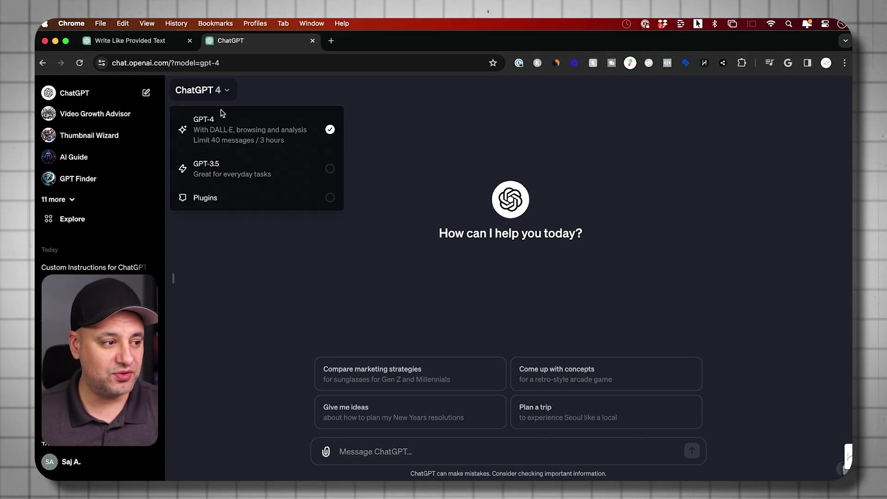
Keep GPT-4 and paste the tone-and-style analysis prompt into the message box, adding a period
left_click(212, 95)
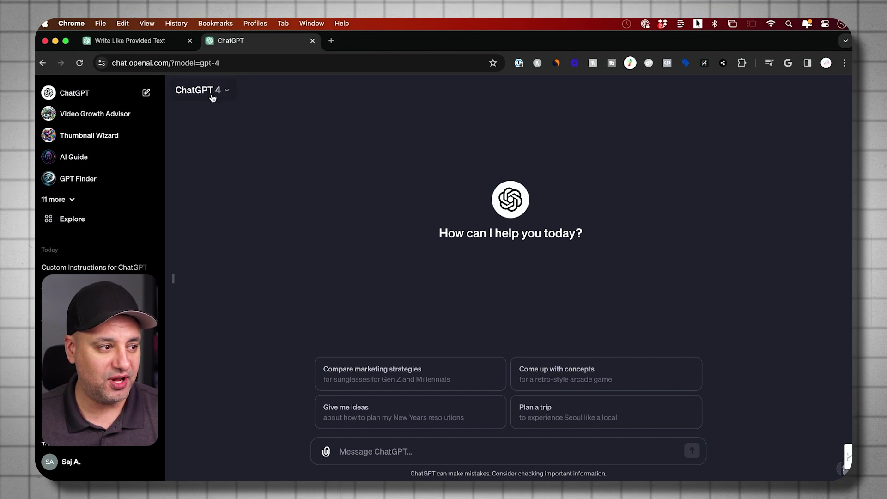
left_click(384, 449)
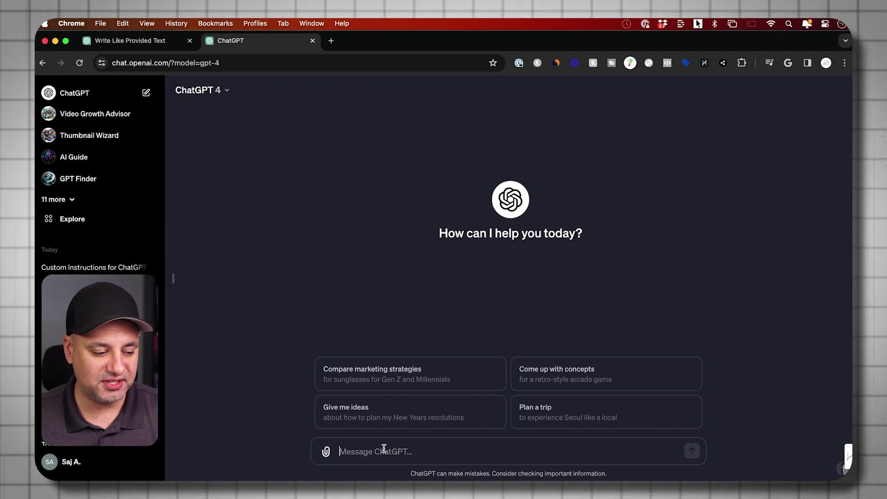
type("Analyze the following text. and then give me a set of instructions I can use to write exactly in the same tone, writing style, reading level and delivery.")
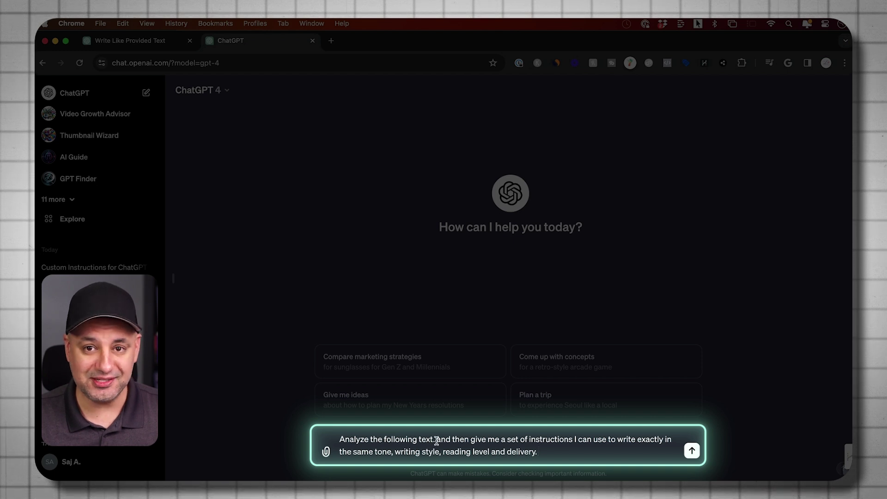
left_click(434, 440)
type(".")
left_click(585, 457)
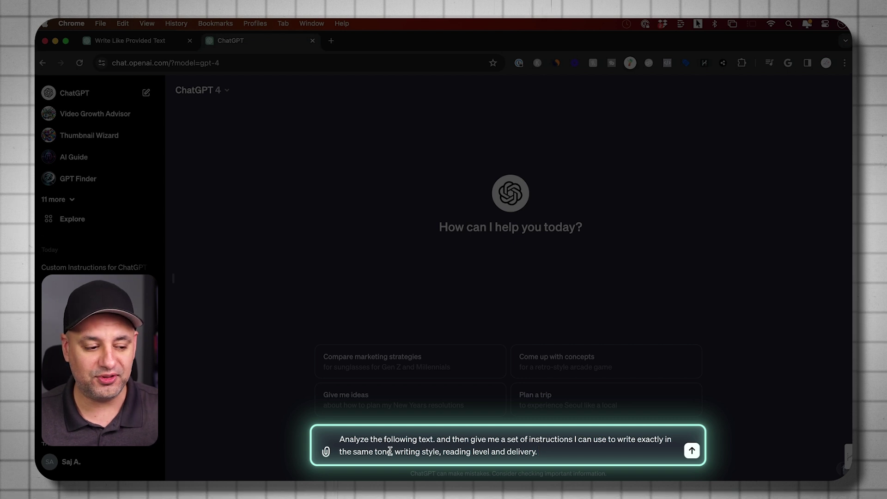
Highlight the 'tone, style, reading level' wording in the prompt, then deselect it
left_click_drag(374, 450, 550, 451)
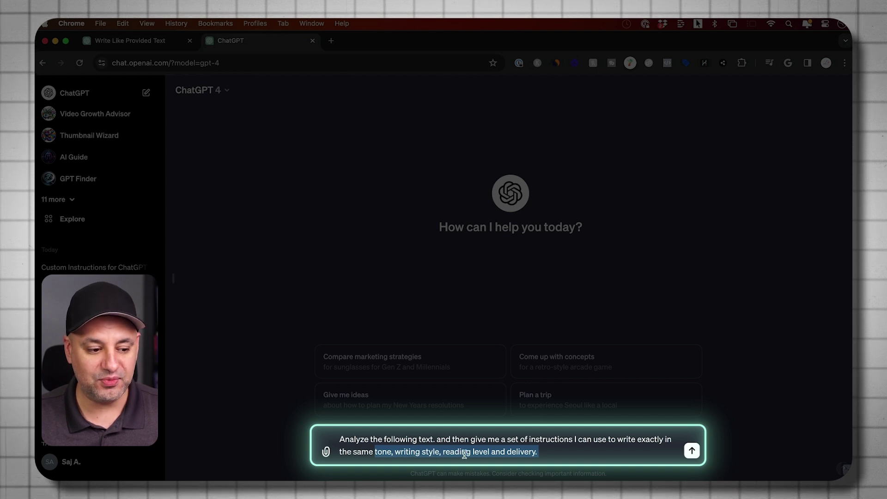
left_click(548, 452)
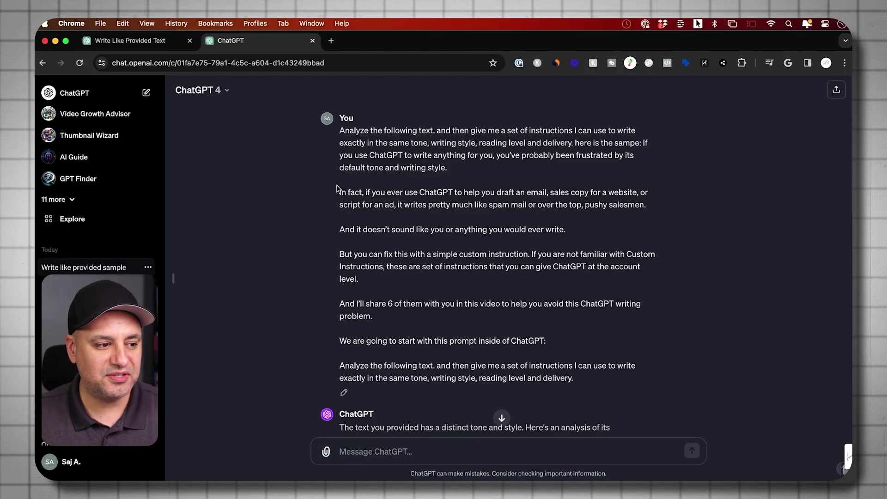
left_click_drag(337, 189, 613, 385)
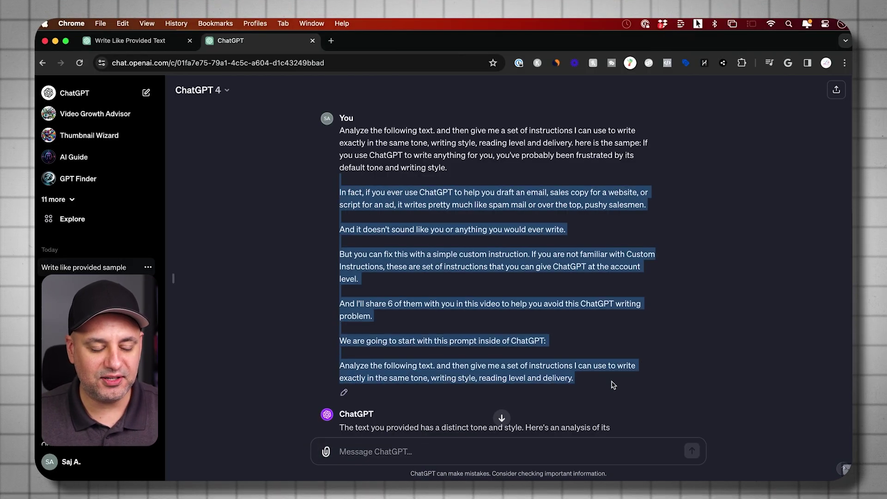
scroll(612, 383, "down", 3)
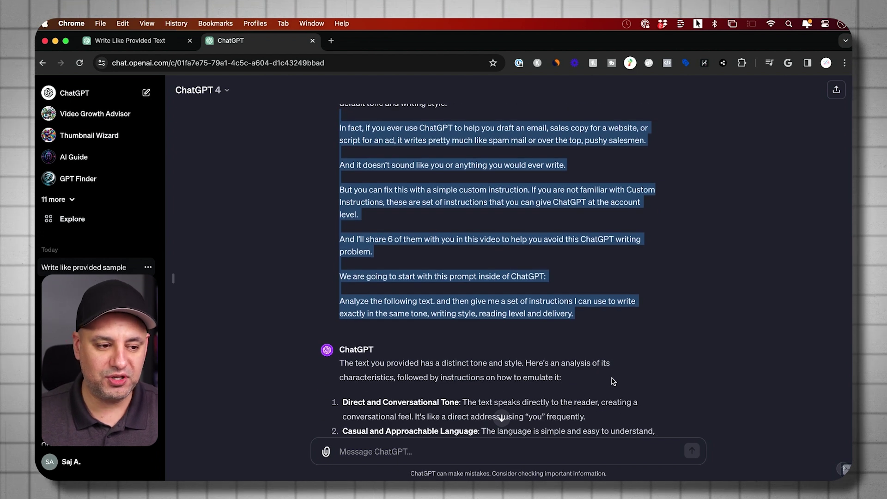
scroll(613, 381, "down", 5)
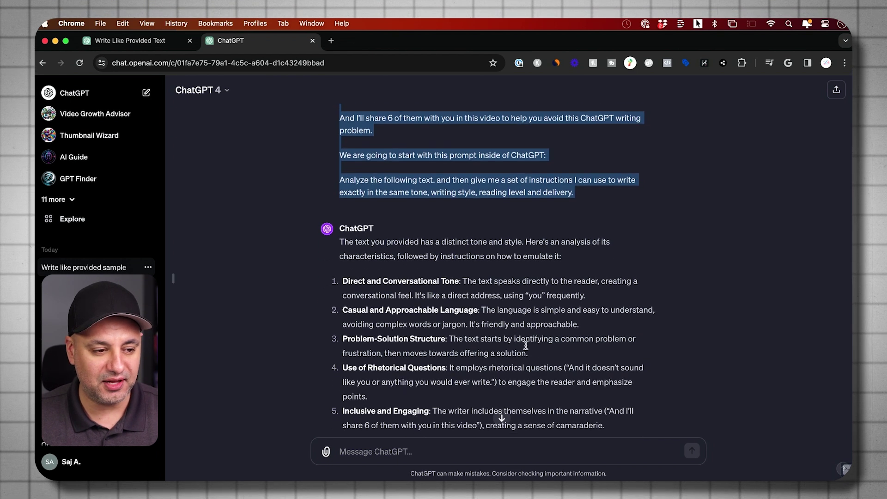
scroll(525, 346, "down", 1)
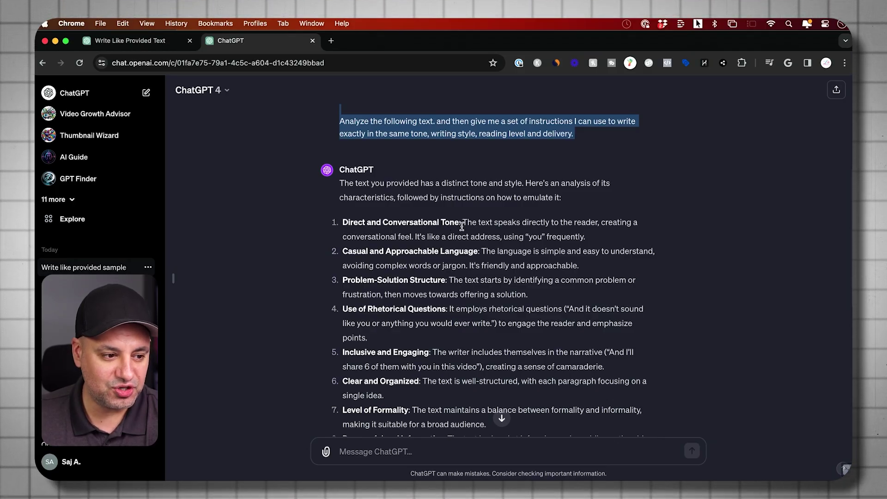
left_click(343, 222)
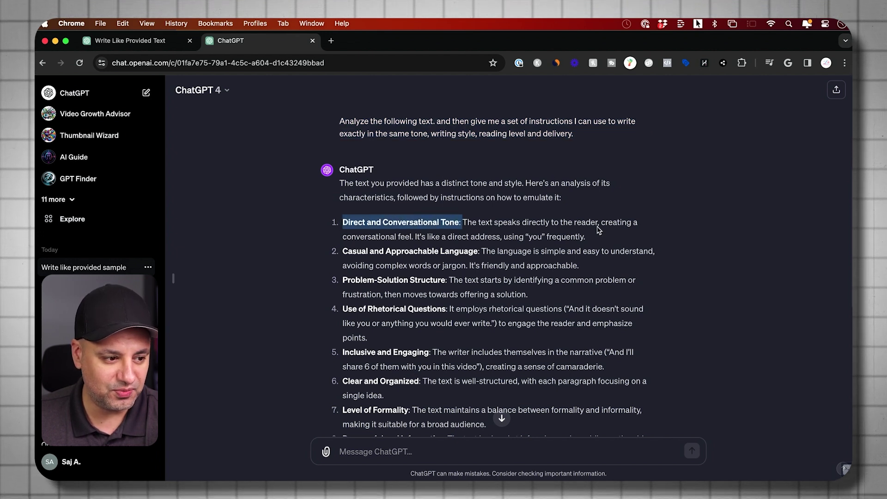
scroll(388, 244, "down", 1)
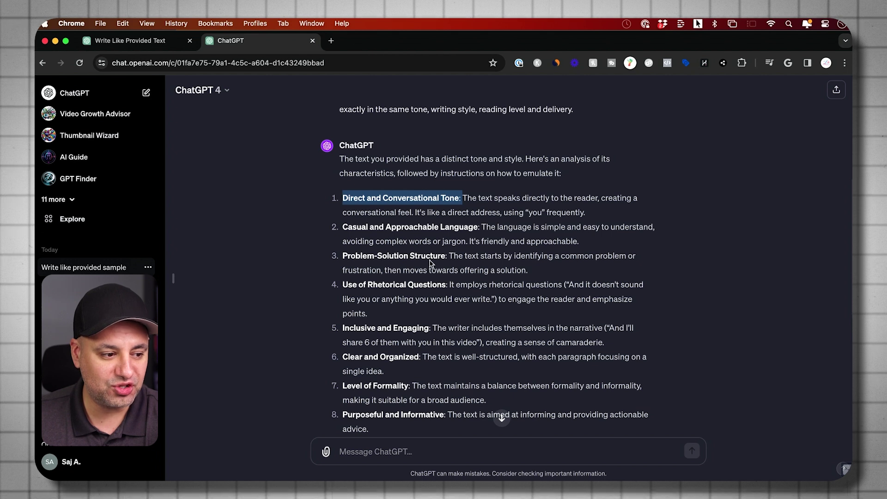
scroll(407, 278, "down", 1)
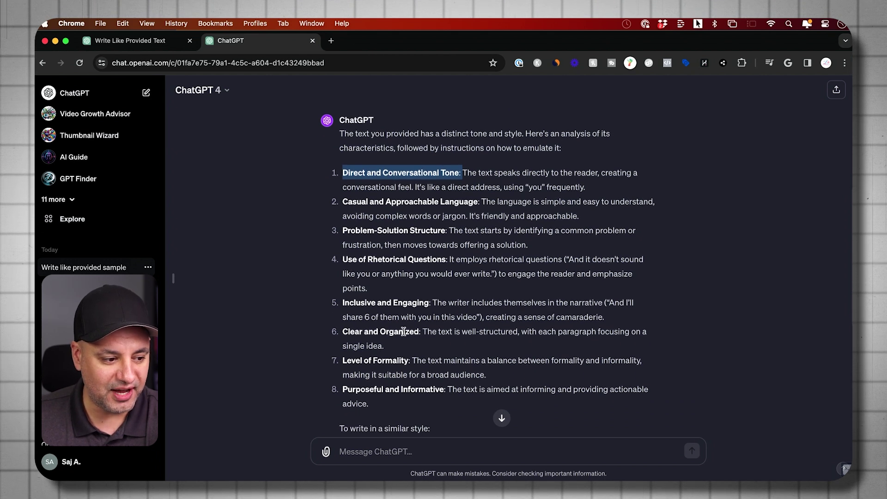
scroll(460, 326, "down", 5)
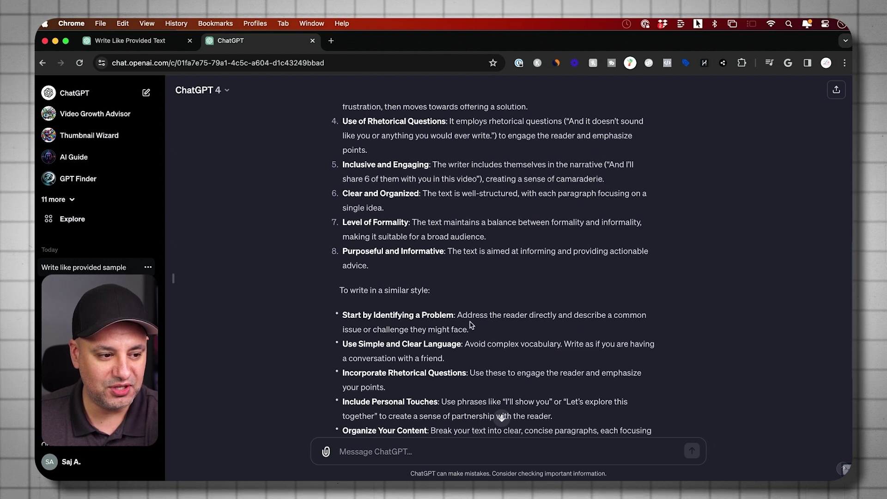
scroll(472, 324, "down", 3)
scroll(379, 226, "down", 1)
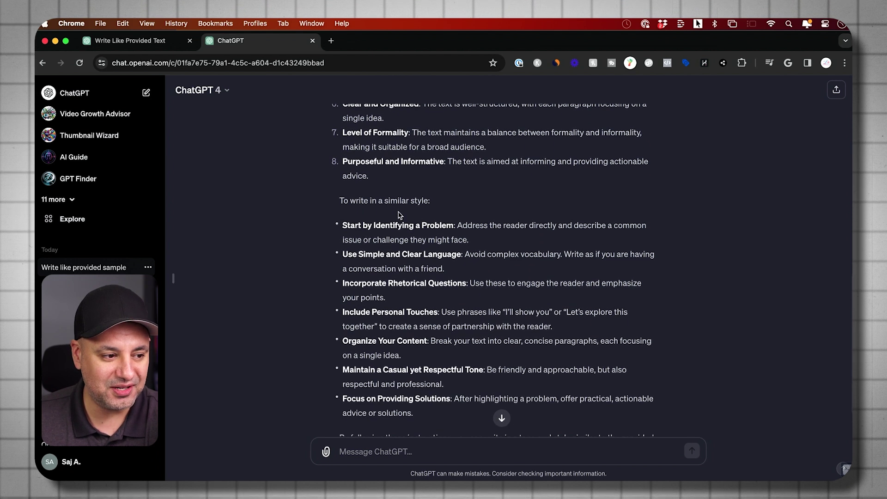
scroll(401, 214, "down", 1)
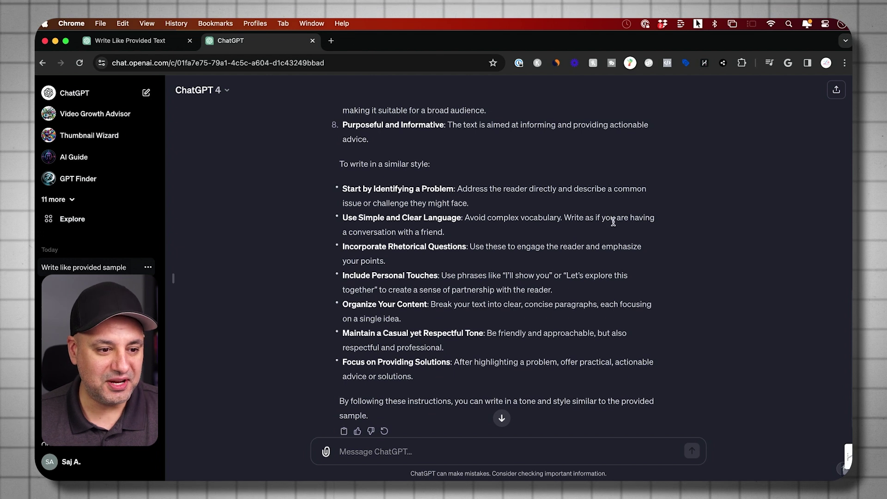
Select the reply's style guidelines, from 'Start by Identifying a Problem' to the last tips
scroll(621, 219, "down", 1)
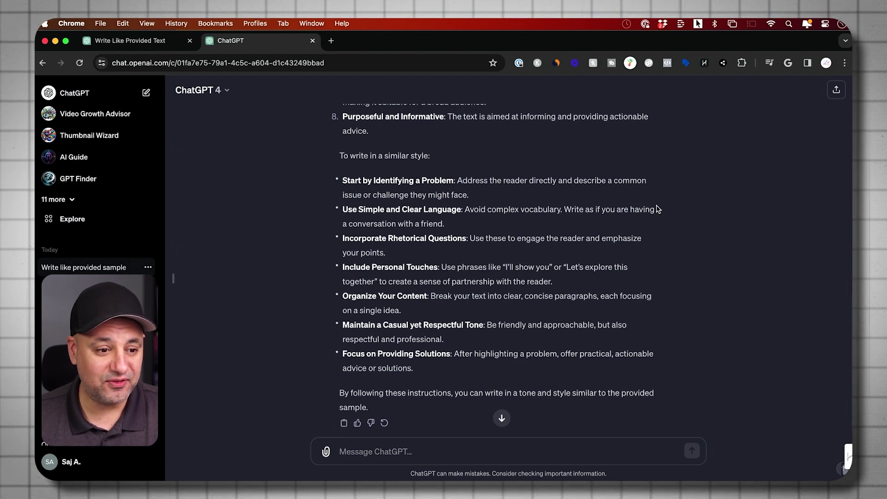
left_click_drag(565, 210, 571, 223)
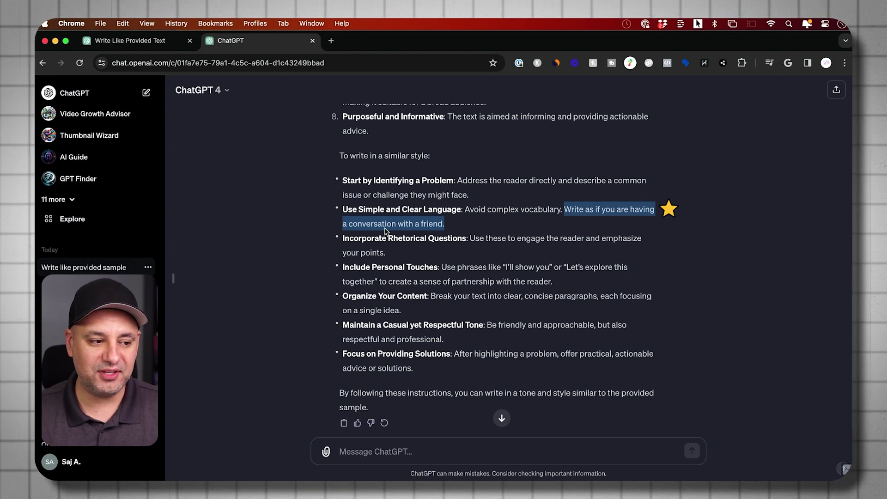
left_click(411, 227)
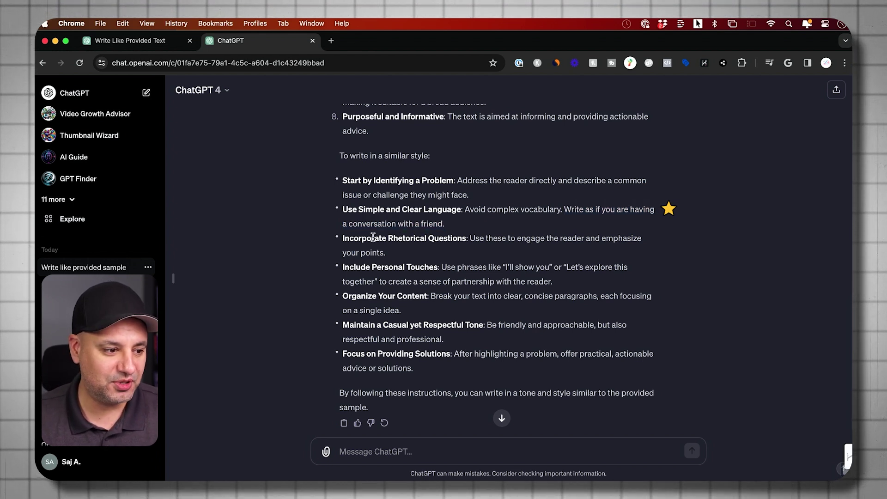
scroll(352, 256, "down", 1)
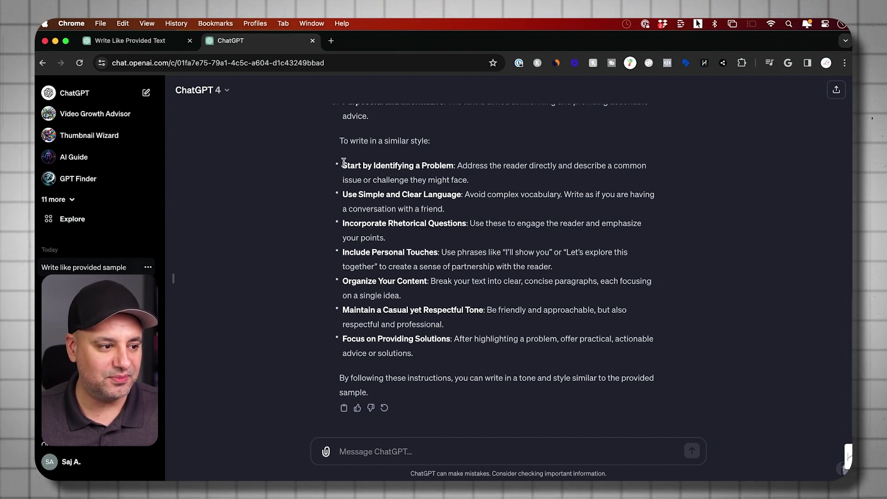
left_click_drag(343, 163, 417, 354)
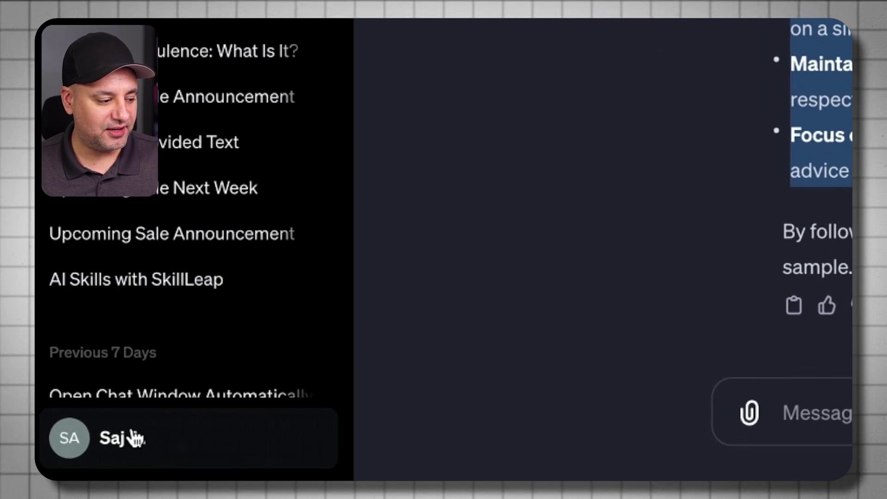
Open Custom instructions from the account menu, review the about-you text, and focus the response box
left_click(141, 436)
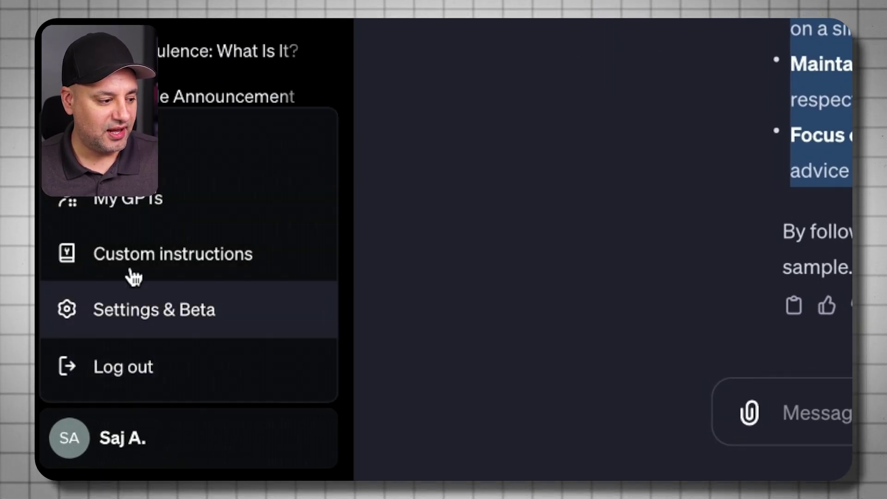
left_click(210, 264)
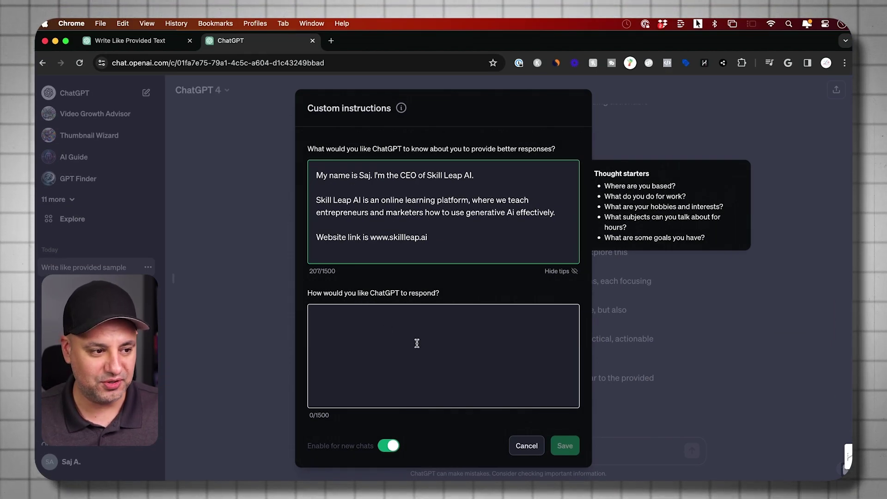
left_click(445, 368)
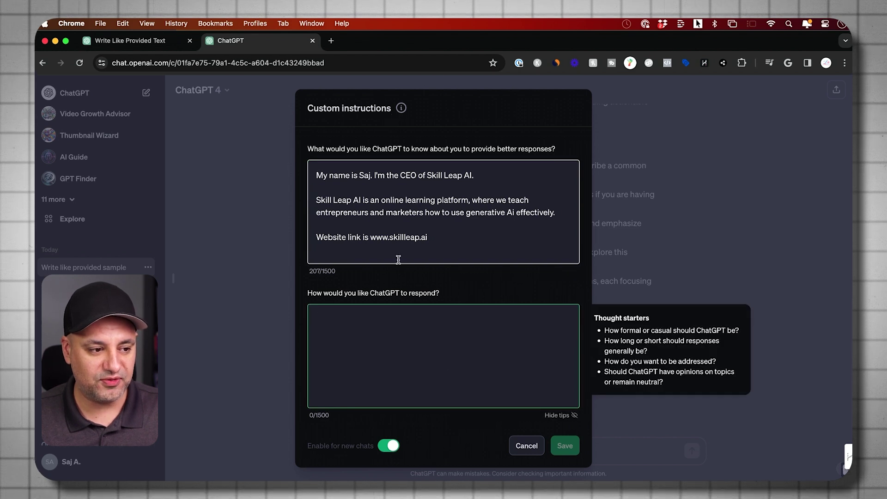
left_click(425, 216)
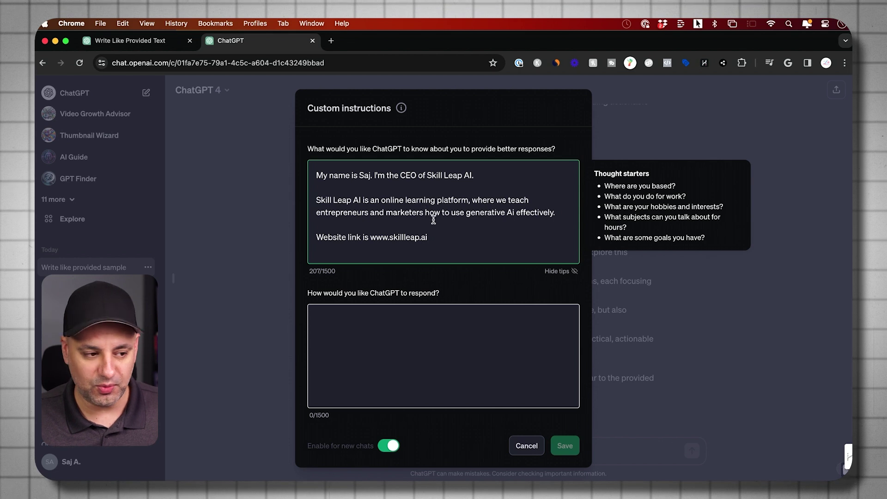
left_click(385, 331)
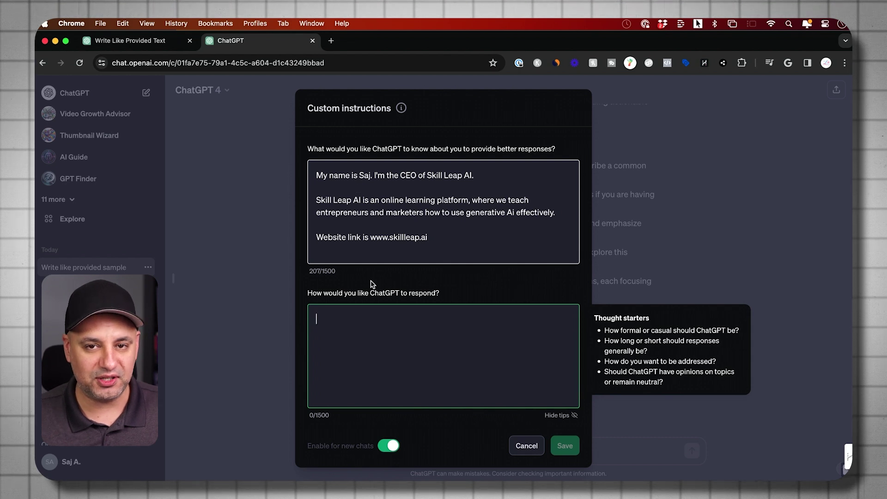
Paste the style tips into 'How would you like ChatGPT to respond?', save, and begin a new chat
key("super+v")
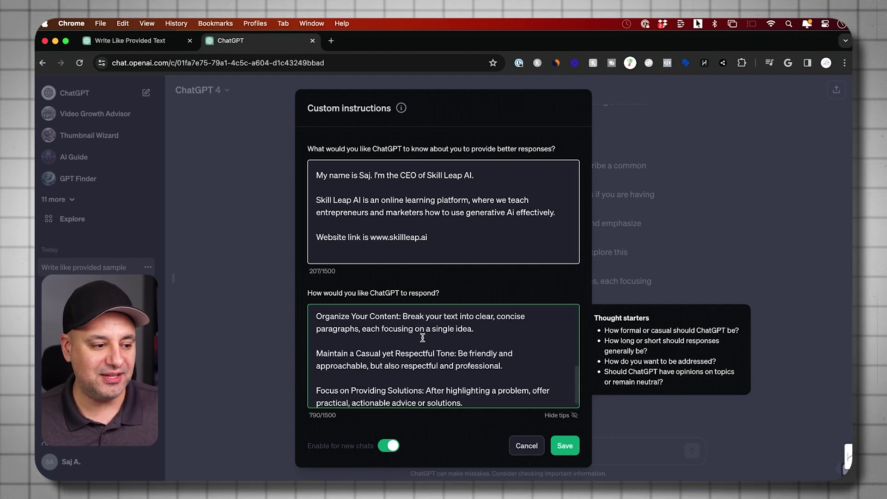
scroll(422, 337, "down", 5)
scroll(422, 337, "up", 3)
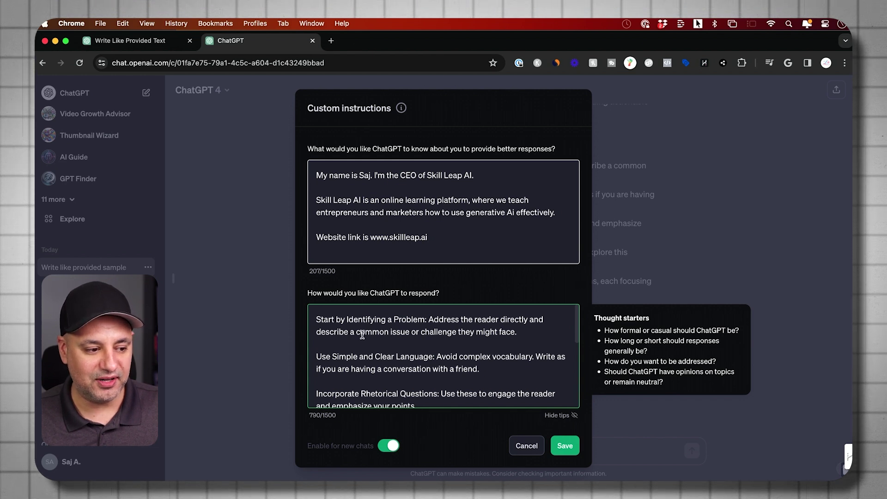
scroll(362, 334, "down", 5)
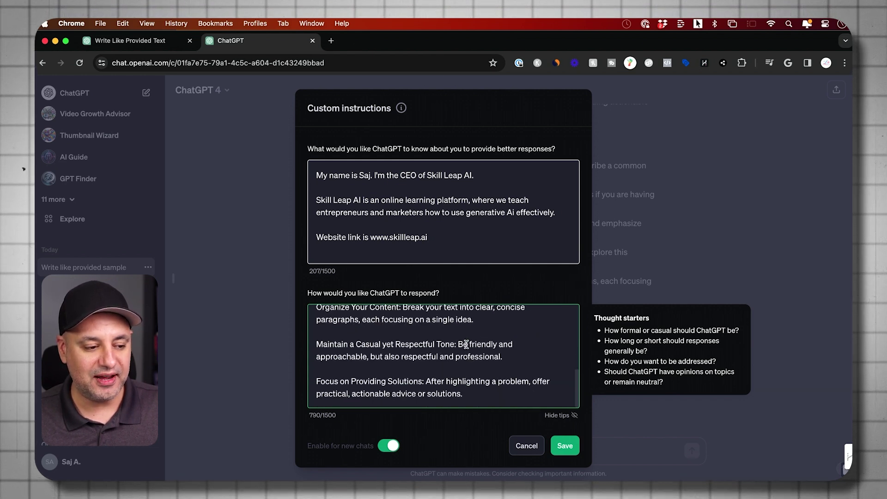
scroll(466, 344, "up", 5)
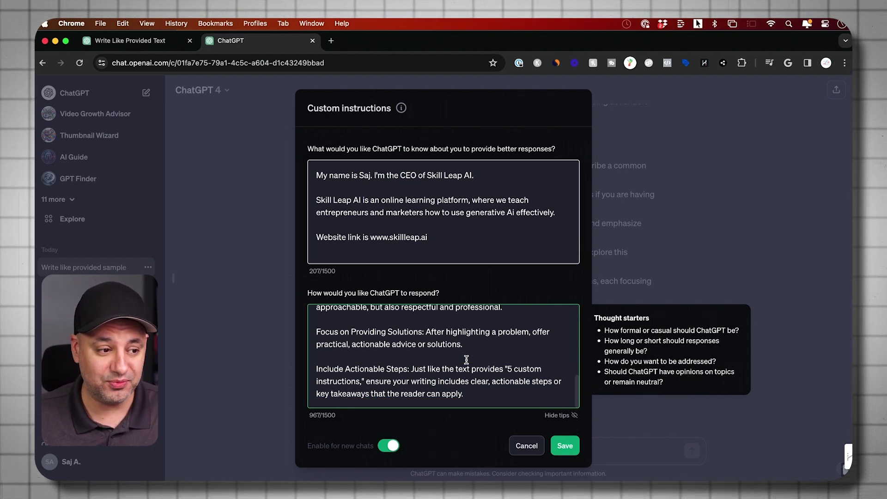
left_click(564, 447)
left_click(114, 97)
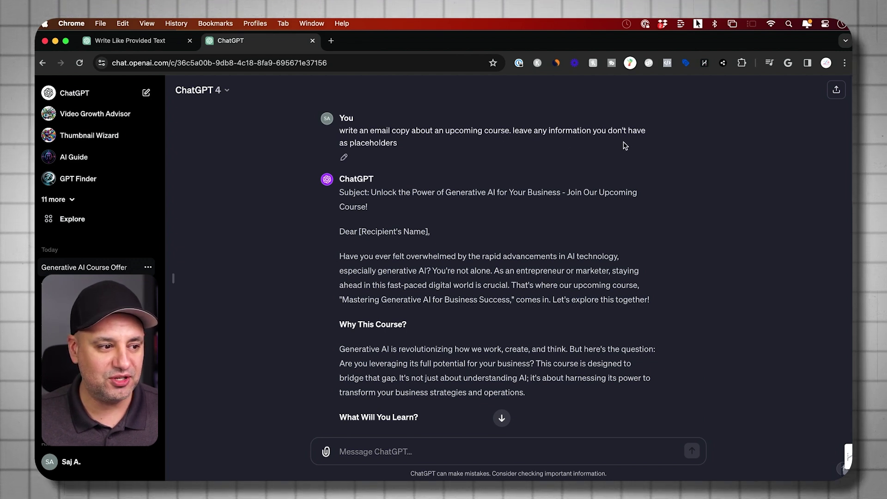
Read through the course email, highlighting its subject line and the contact email/phone placeholder
scroll(624, 145, "down", 2)
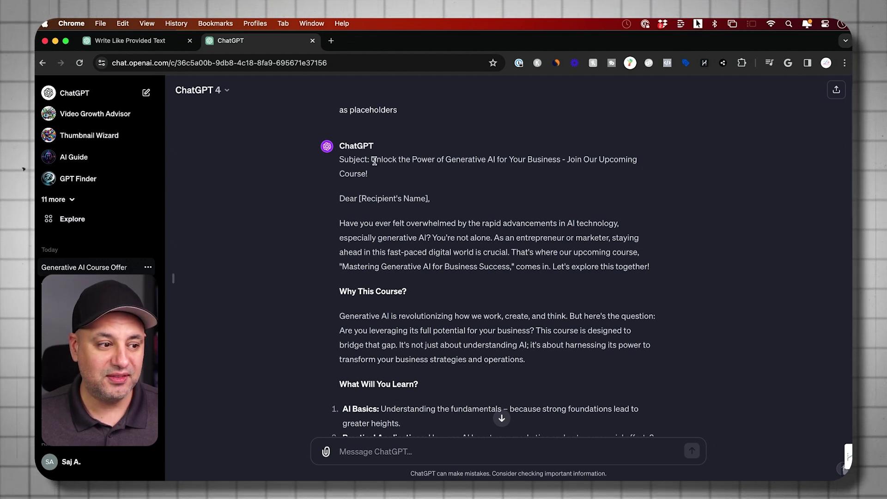
left_click_drag(371, 159, 392, 182)
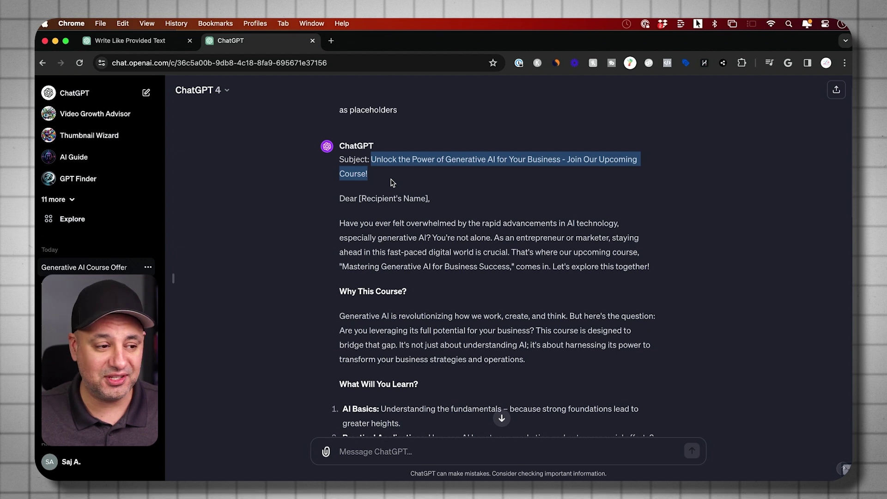
scroll(406, 184, "down", 1)
scroll(412, 185, "down", 2)
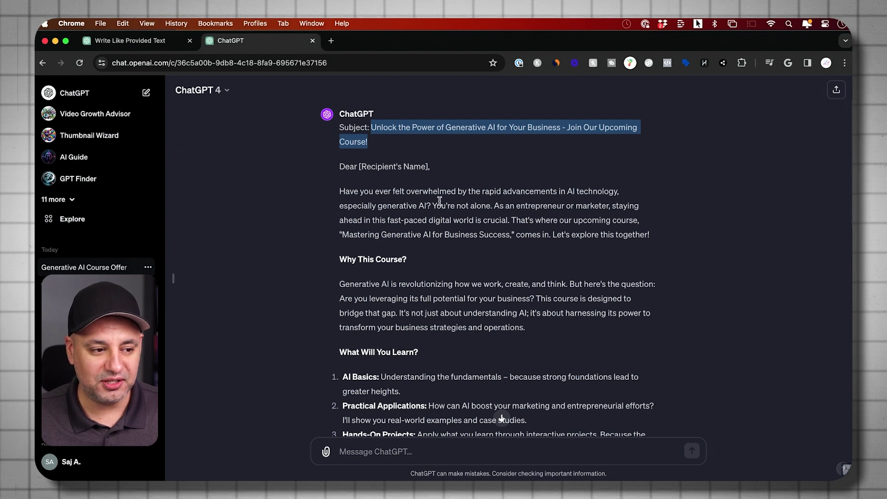
scroll(469, 223, "down", 3)
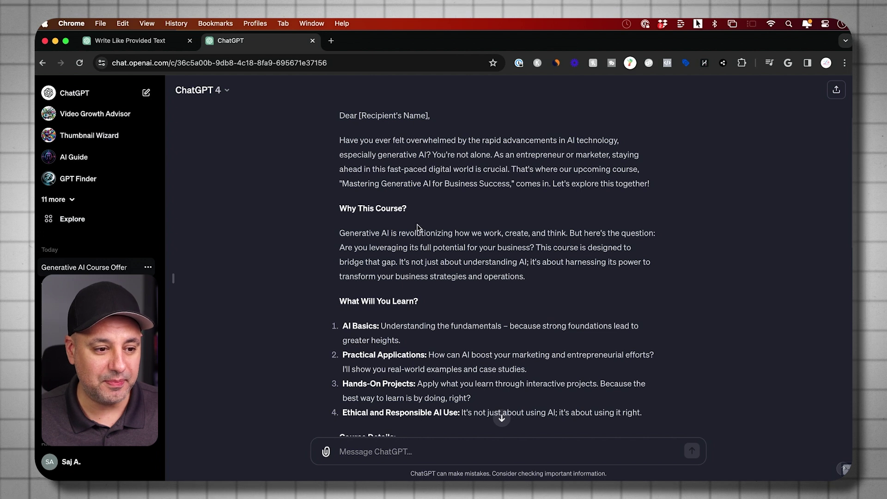
scroll(417, 226, "down", 2)
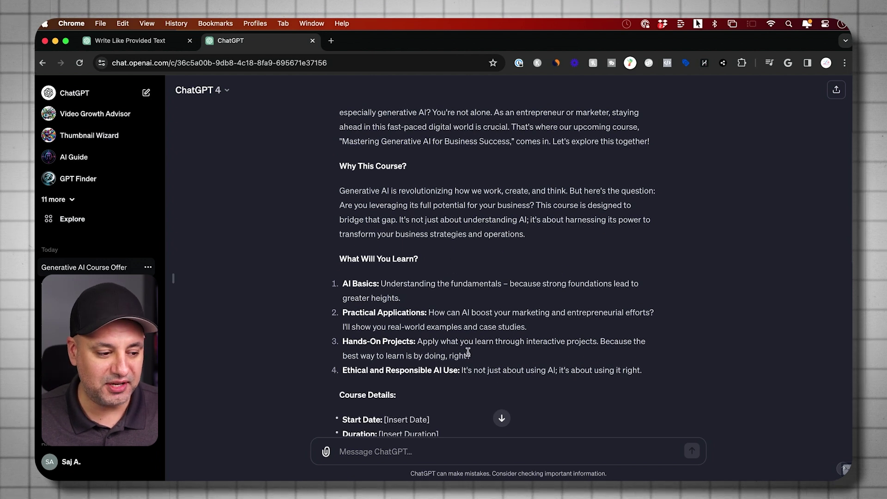
scroll(468, 352, "down", 10)
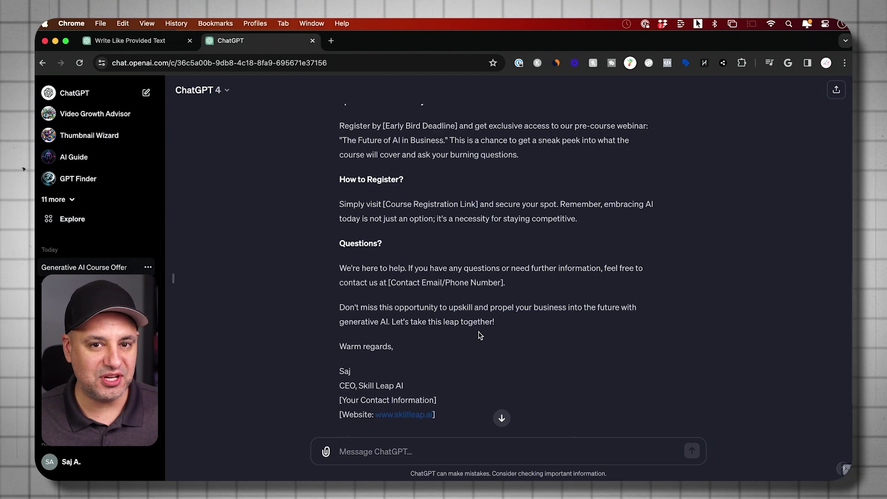
scroll(480, 336, "down", 3)
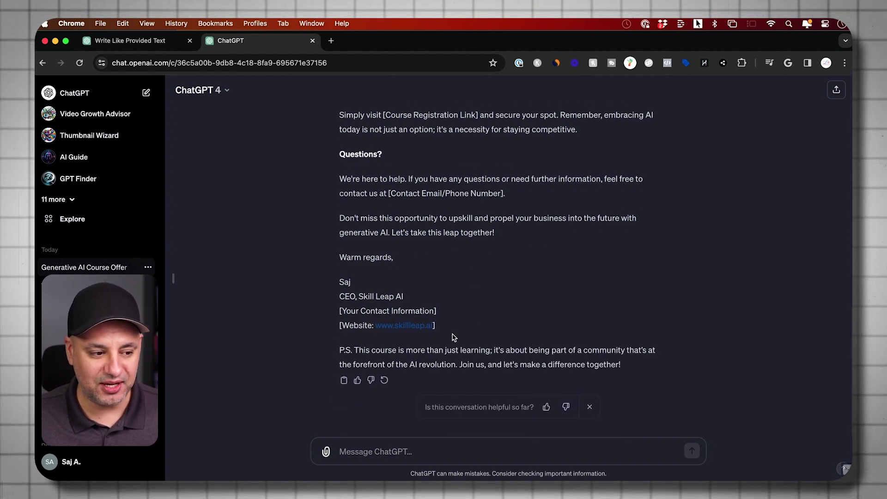
scroll(506, 331, "up", 2)
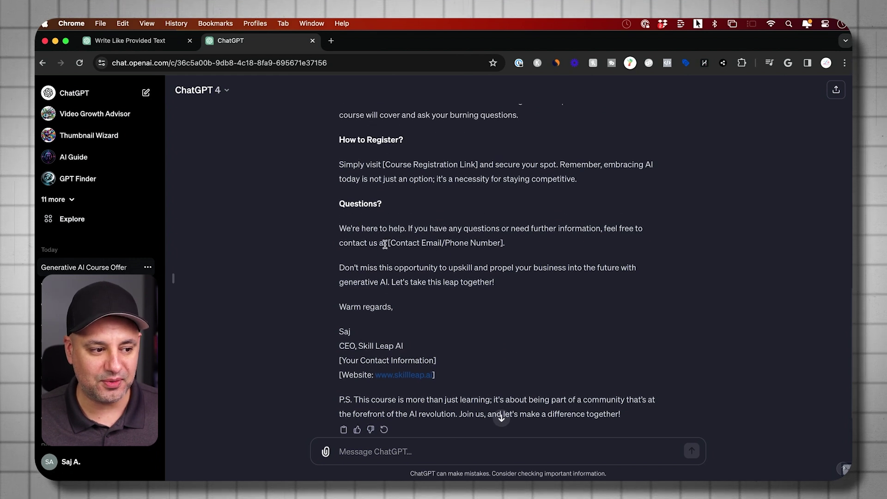
left_click_drag(388, 243, 509, 245)
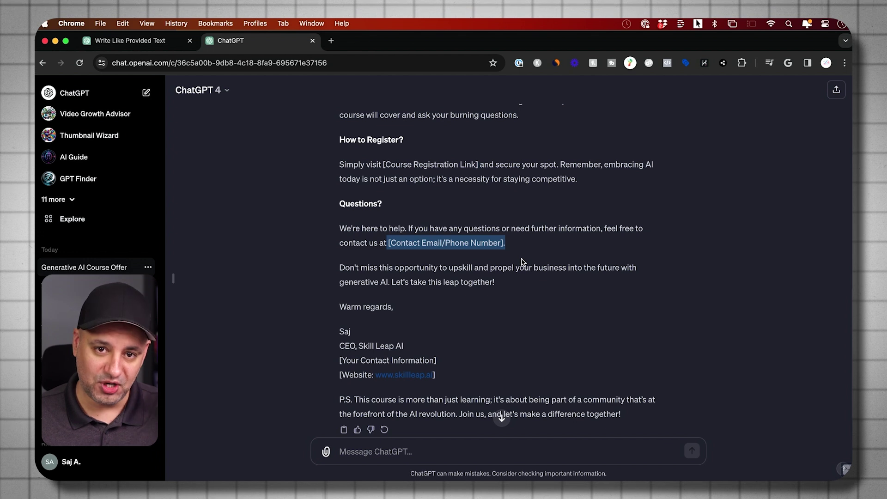
scroll(522, 261, "down", 2)
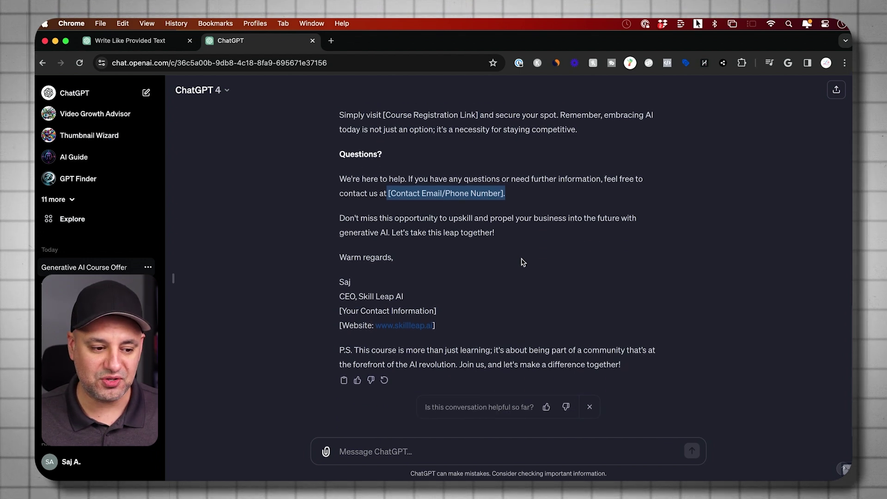